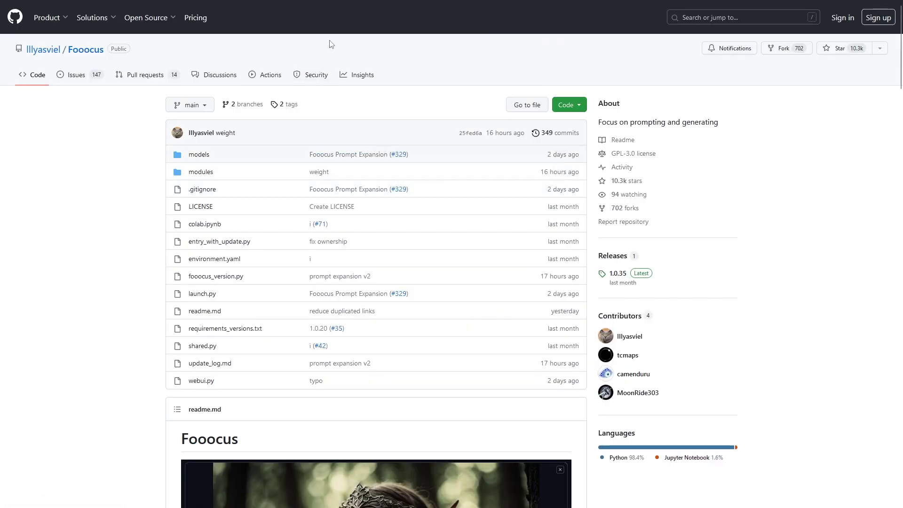
scroll(332, 46, "down", 2)
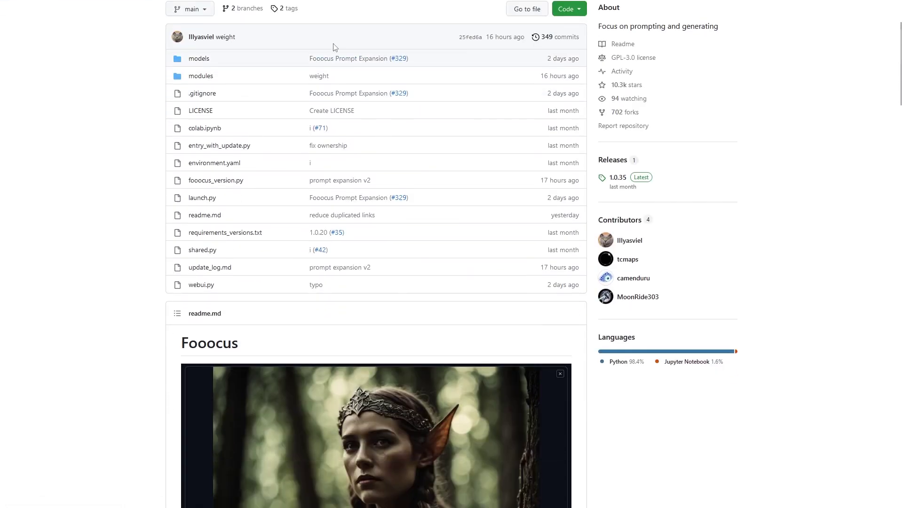
scroll(333, 47, "down", 2)
scroll(334, 49, "down", 2)
scroll(336, 51, "down", 1)
scroll(337, 51, "down", 2)
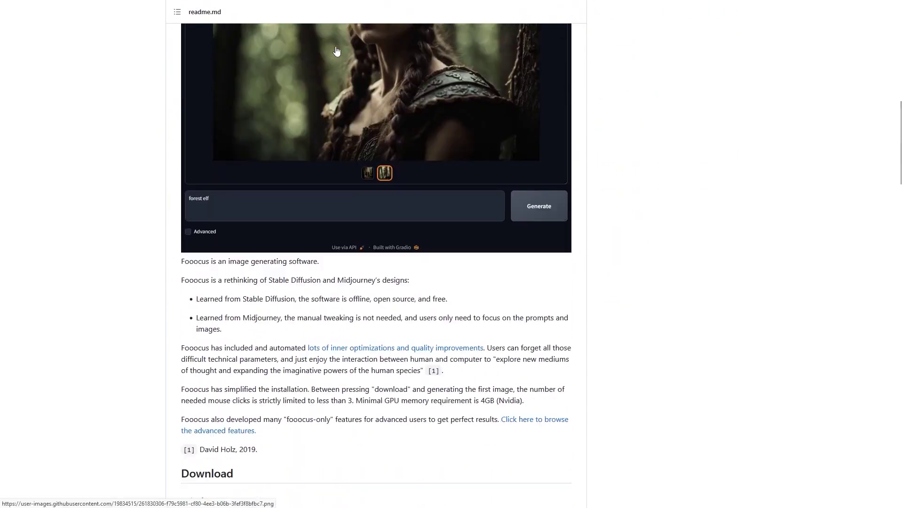
scroll(337, 51, "down", 1)
scroll(337, 50, "down", 2)
scroll(337, 50, "down", 3)
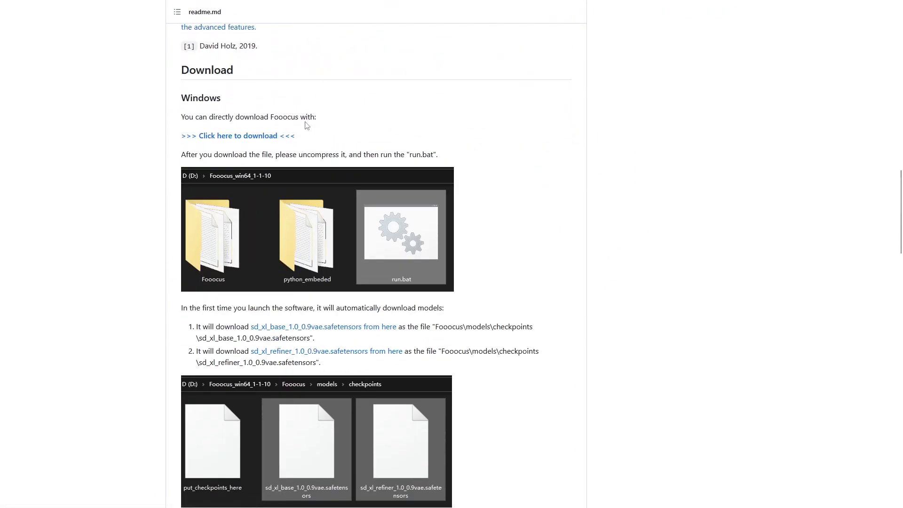
Download the Windows Fooocus package from the readme, then move to the 7-Zip download page.
left_click(267, 141)
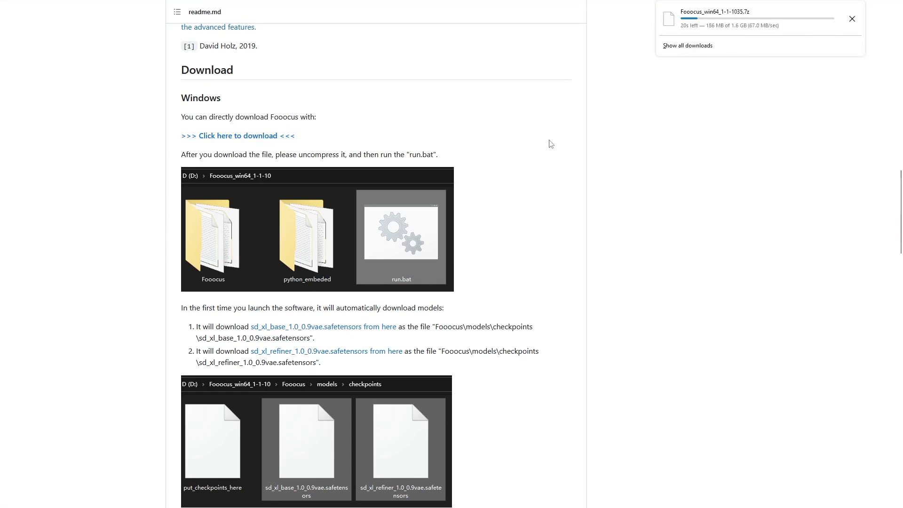
scroll(552, 146, "down", 1)
scroll(552, 146, "down", 1)
scroll(552, 146, "down", 1)
scroll(552, 146, "down", 2)
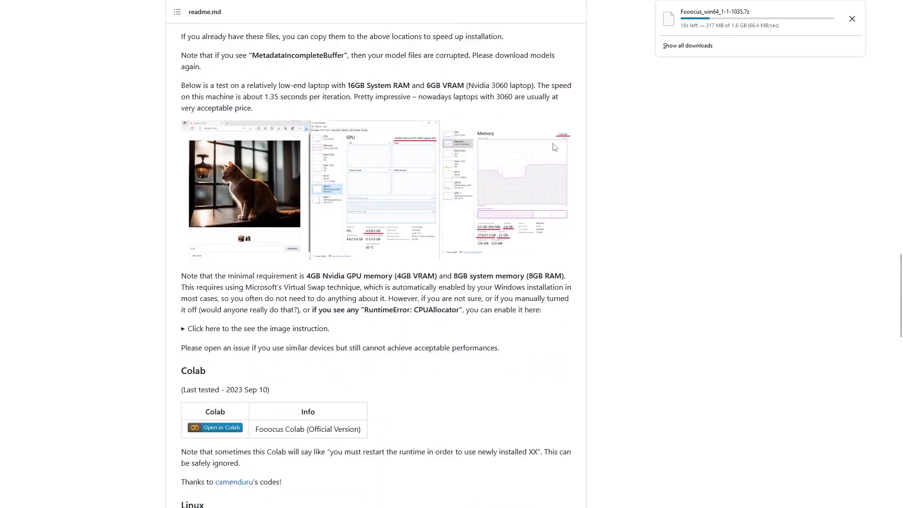
scroll(554, 146, "down", 2)
scroll(555, 146, "down", 1)
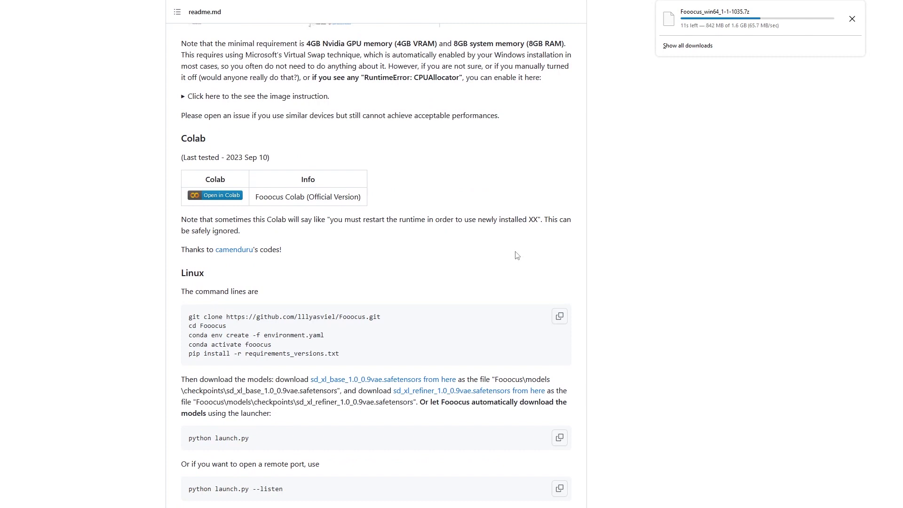
key("ctrl+Tab")
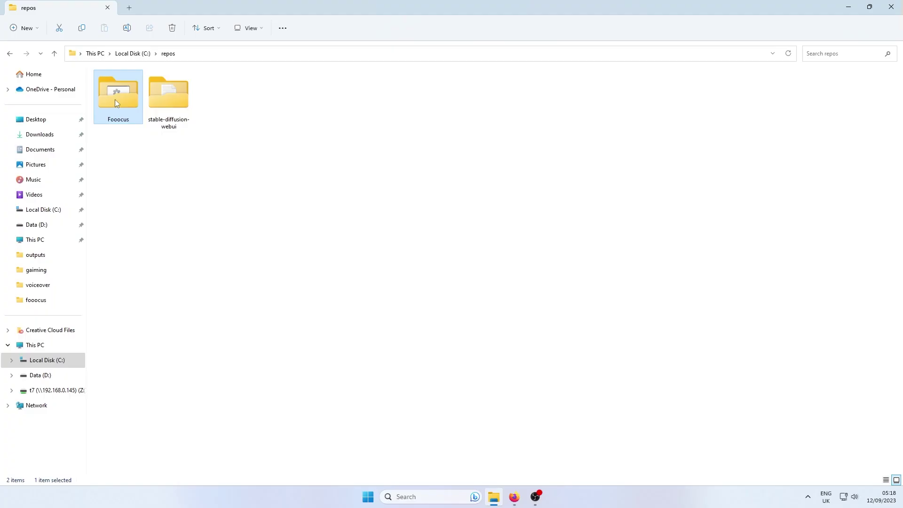
Start Fooocus with run.bat from its folder and maximize the console window.
double_click(114, 99)
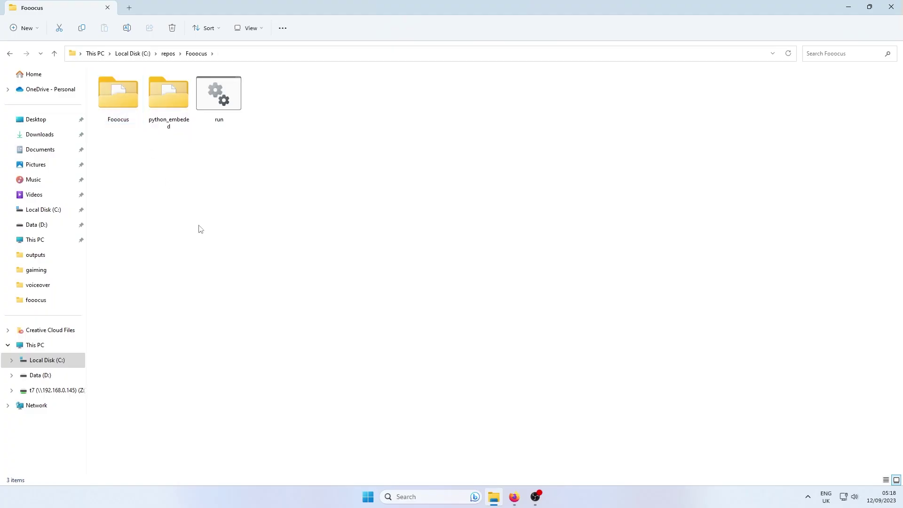
double_click(231, 96)
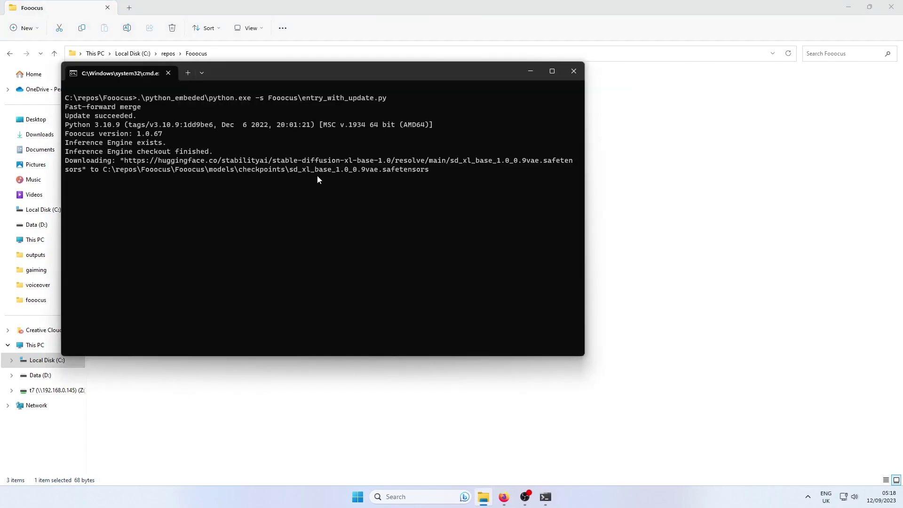
double_click(327, 74)
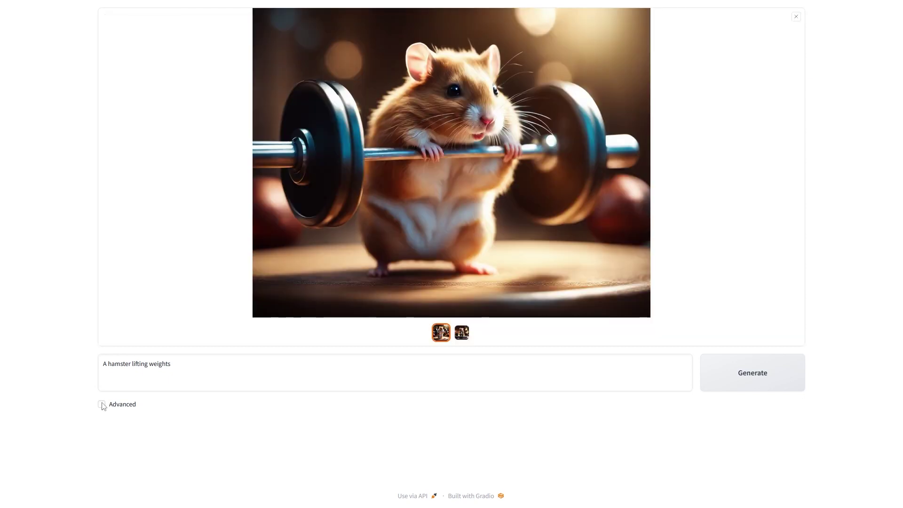
Enable the Advanced checkbox once the hamster images finish generating.
left_click(102, 404)
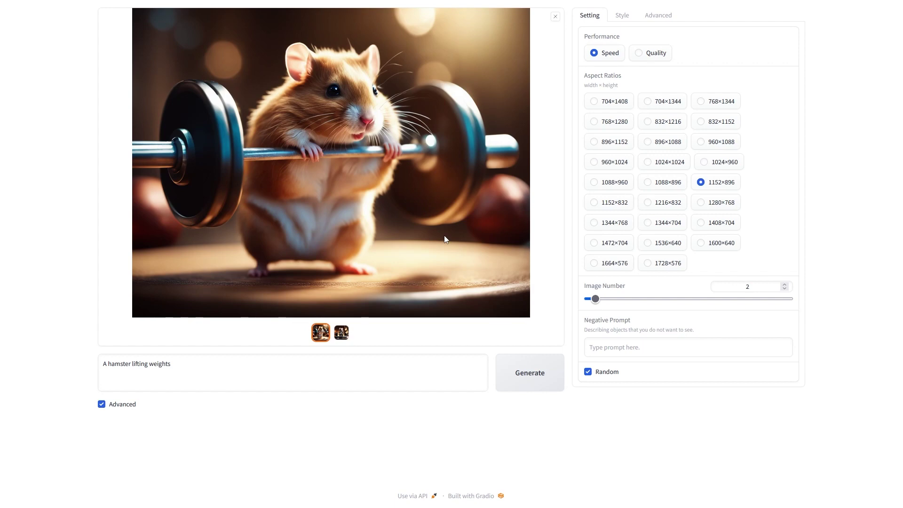
Browse the Style presets, then select the Prompt Expansion output in the console.
left_click(622, 15)
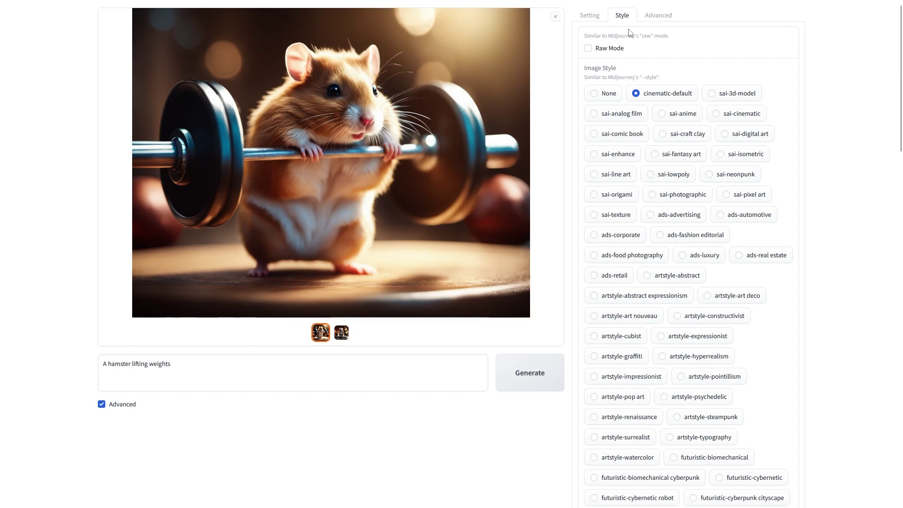
scroll(750, 307, "down", 2)
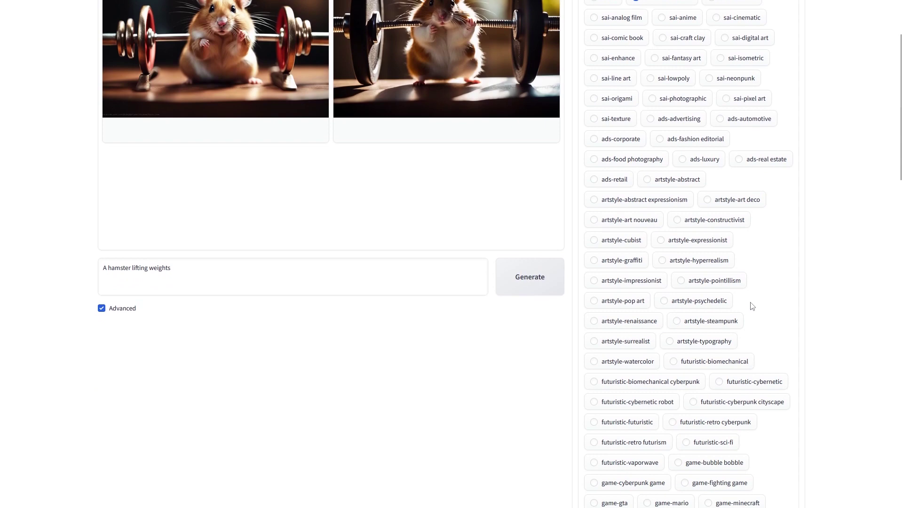
scroll(749, 306, "down", 1)
scroll(749, 306, "down", 2)
scroll(750, 306, "down", 1)
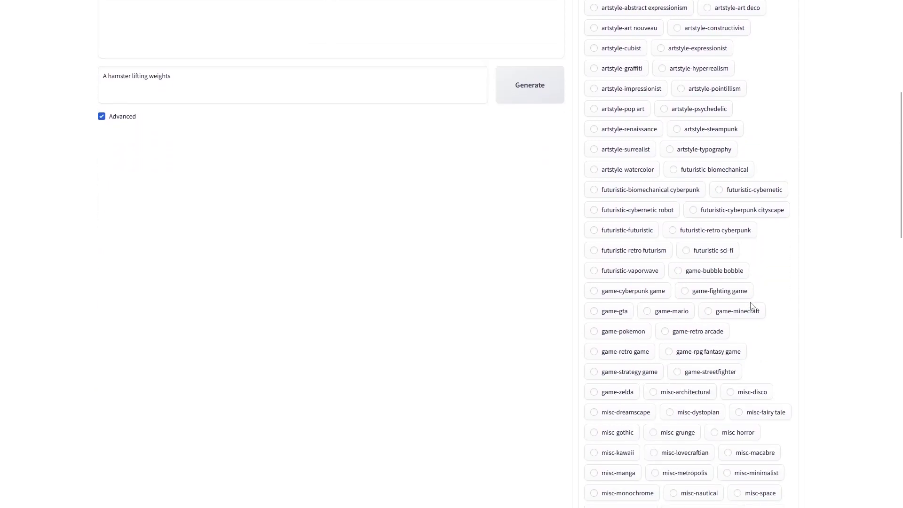
scroll(751, 306, "down", 2)
scroll(752, 307, "down", 2)
scroll(751, 306, "down", 2)
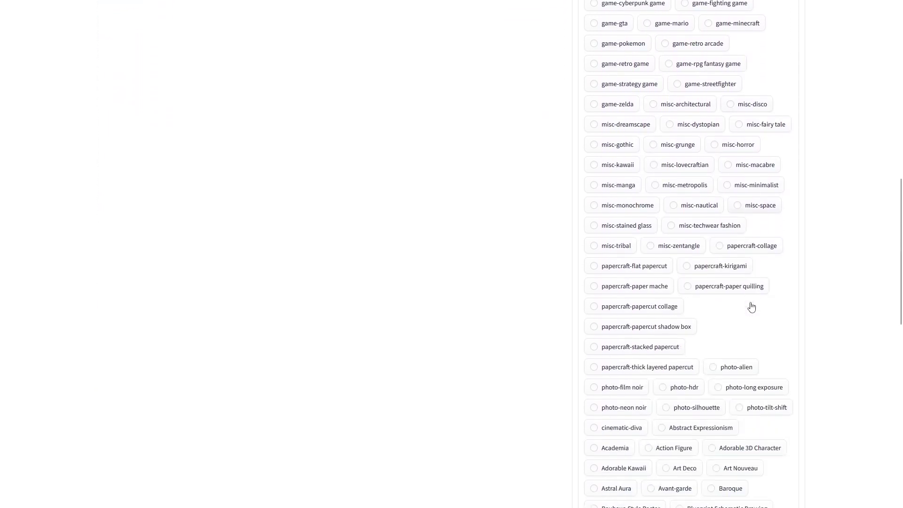
scroll(752, 306, "down", 3)
scroll(752, 307, "down", 1)
scroll(751, 307, "down", 1)
scroll(751, 306, "down", 2)
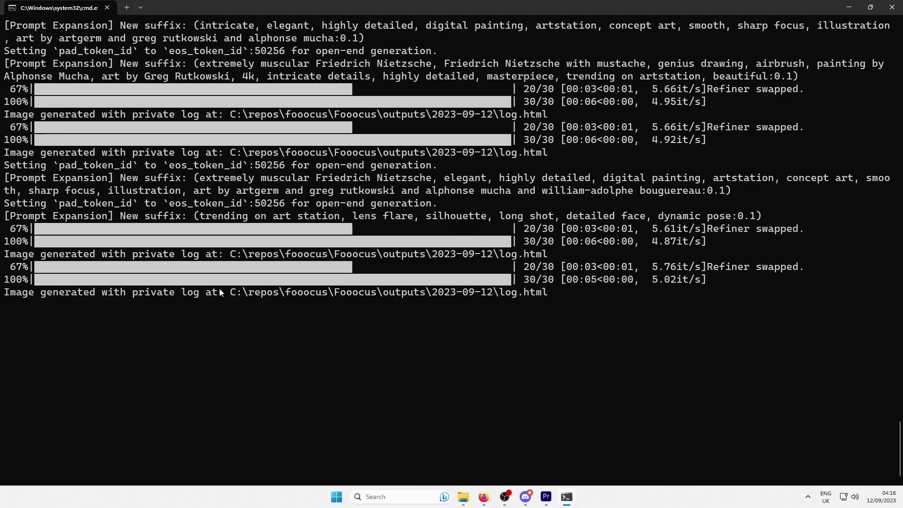
scroll(219, 288, "up", 3)
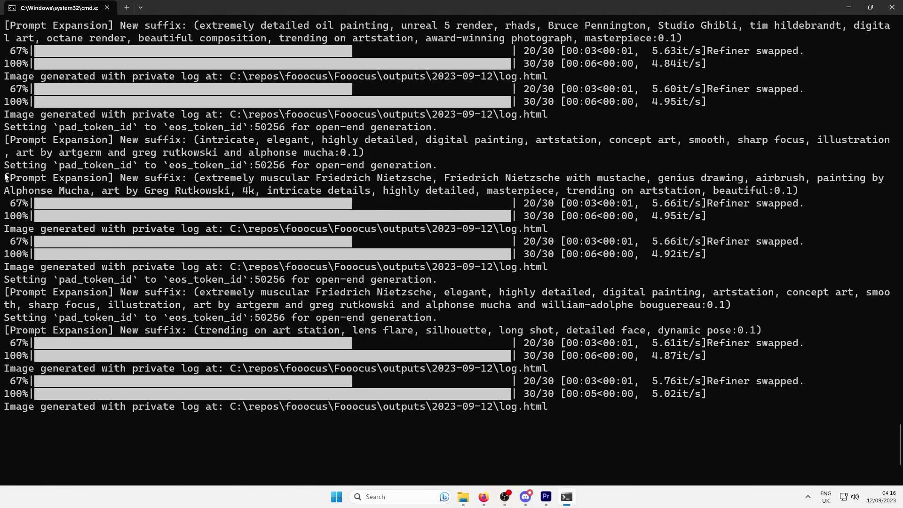
left_click_drag(5, 178, 801, 195)
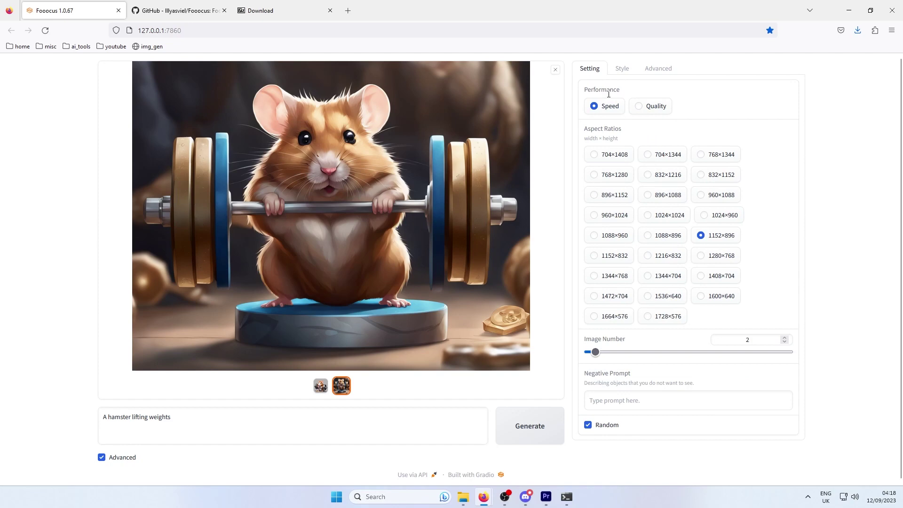
left_click(643, 111)
left_click(608, 109)
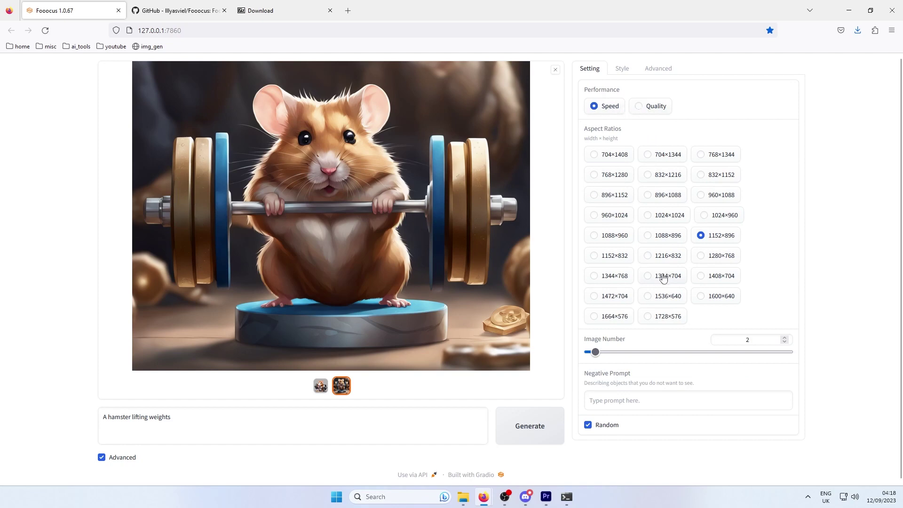